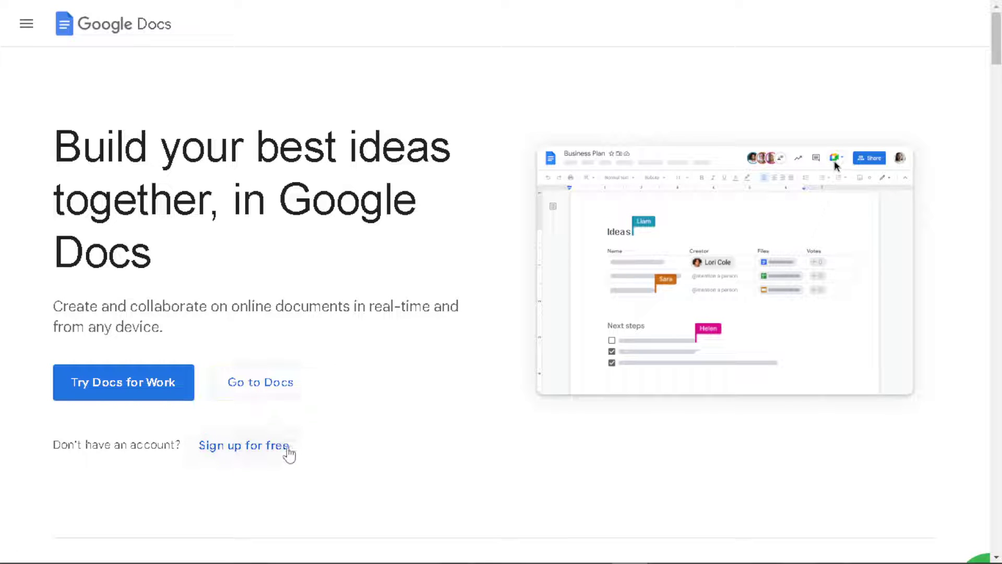
# - Go from the Google Docs landing page into Docs and create a blank document
pyautogui.click(240, 452)
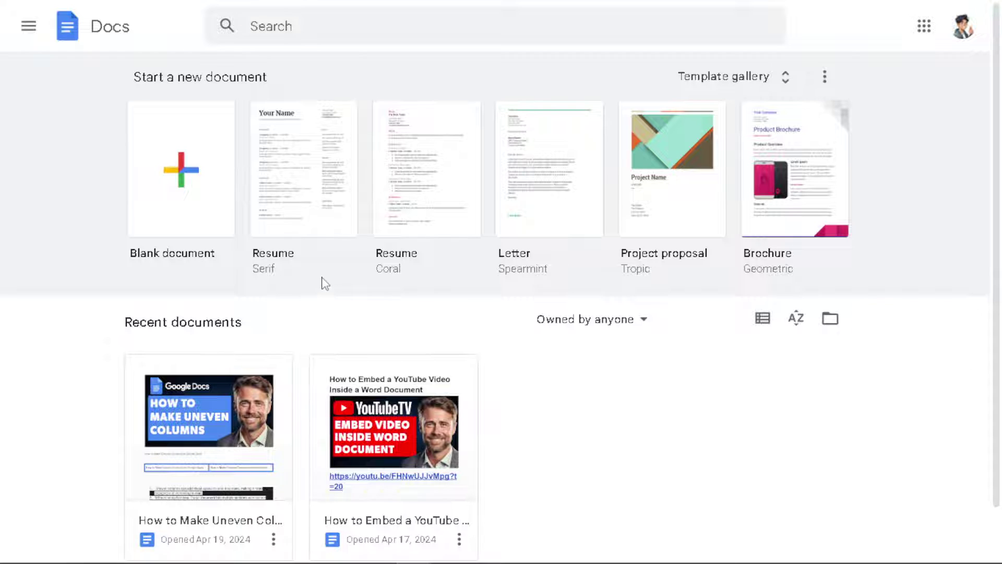
pyautogui.scroll(-1, 323, 283)
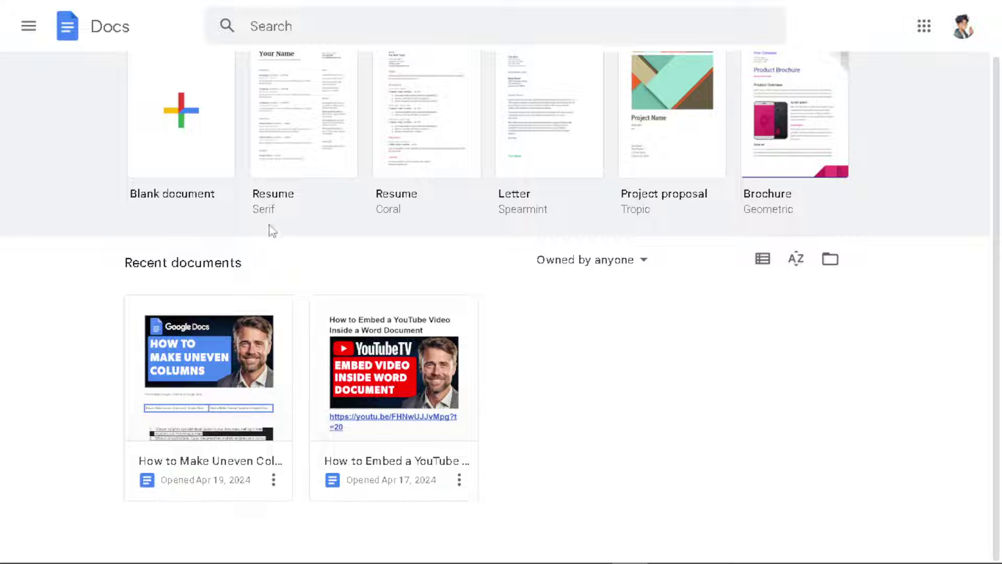
pyautogui.scroll(1, 233, 283)
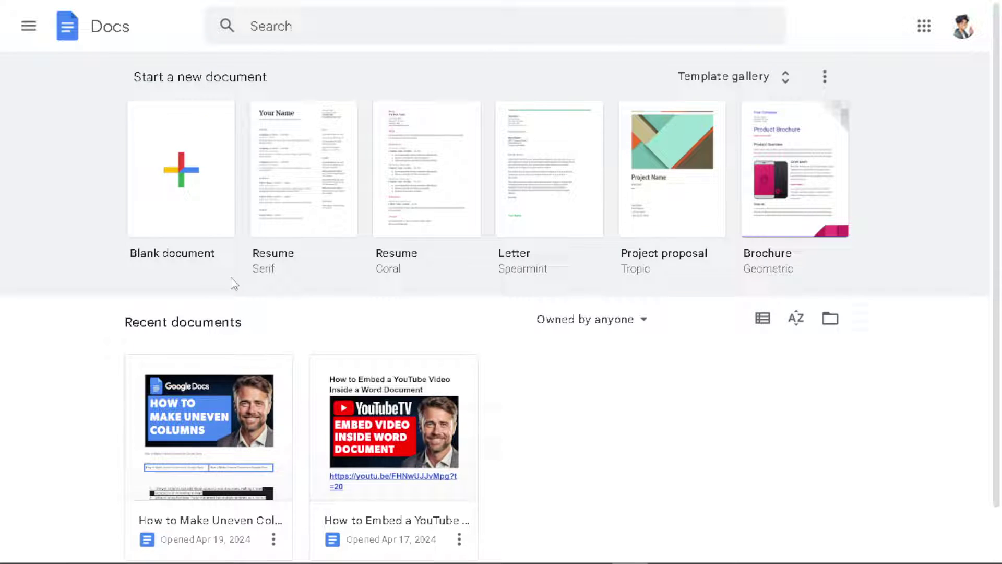
pyautogui.click(195, 176)
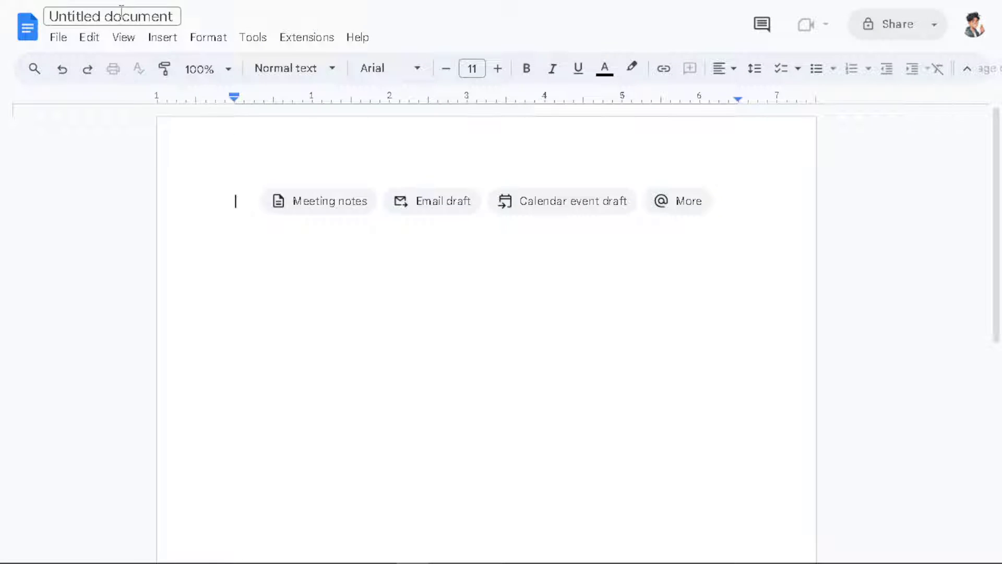
# - Title the document "How to Split a Google Doc into 4 sections" and paste the copied thumbnail image into its body
pyautogui.click(122, 10)
pyautogui.write('How to Split a Google Doc into 4 sections')
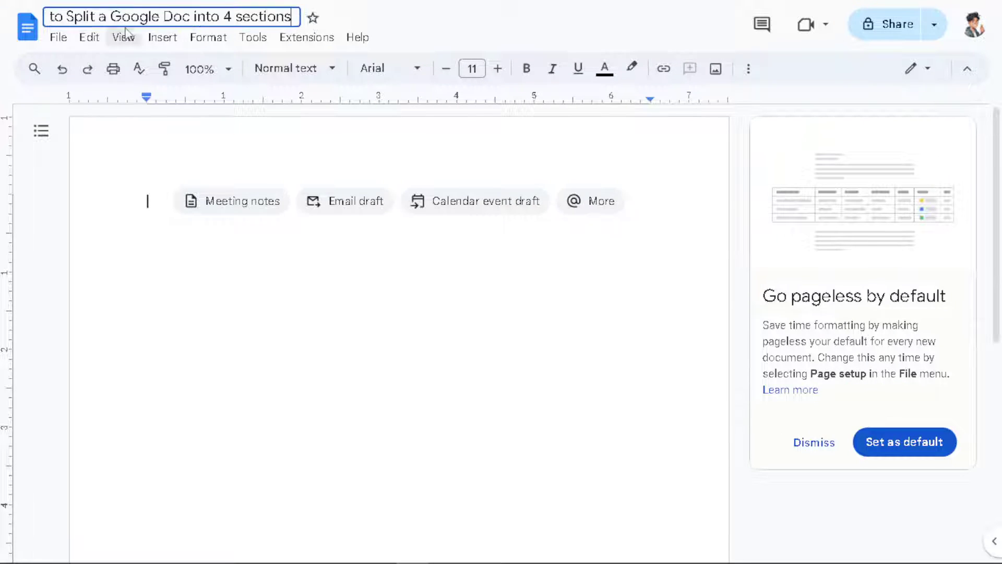
pyautogui.press('Return')
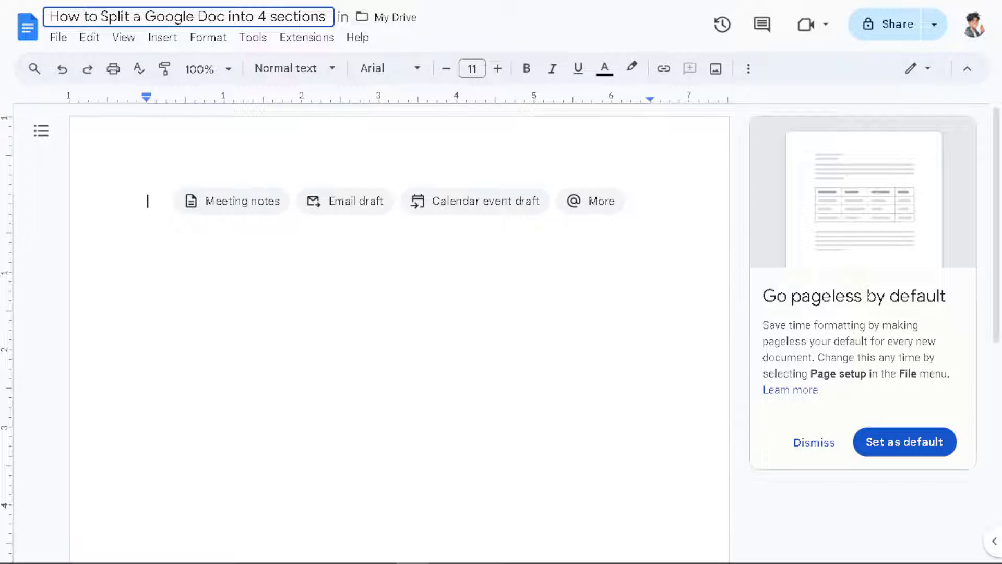
pyautogui.hotkey('ctrl', 'v')
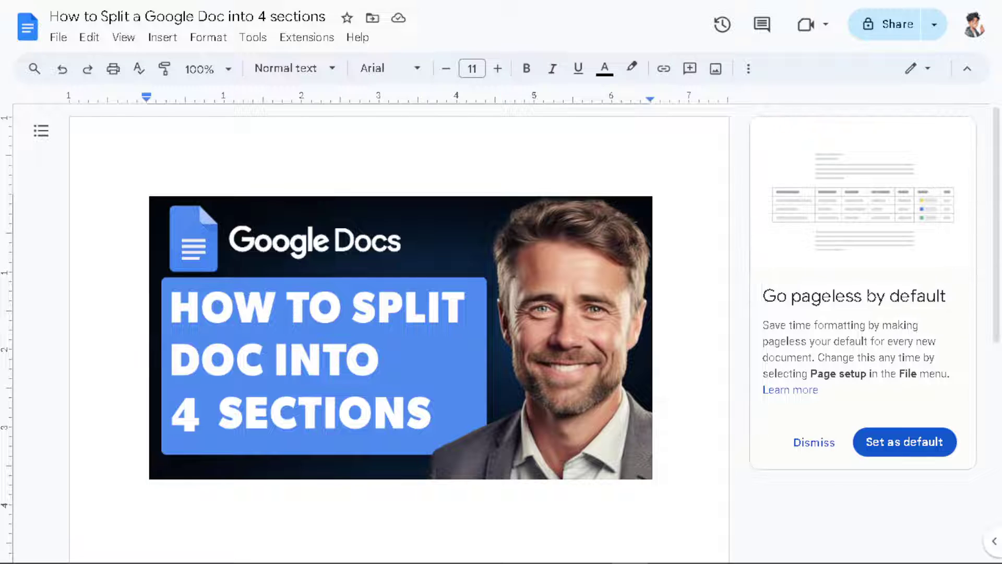
# - In the page setup for the whole document, choose Landscape orientation
pyautogui.click(59, 38)
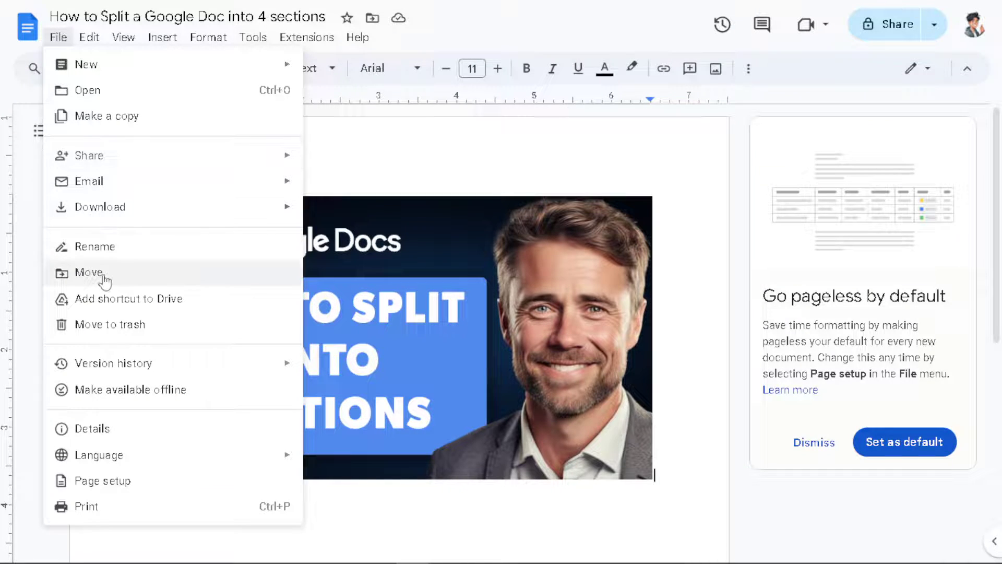
pyautogui.click(112, 480)
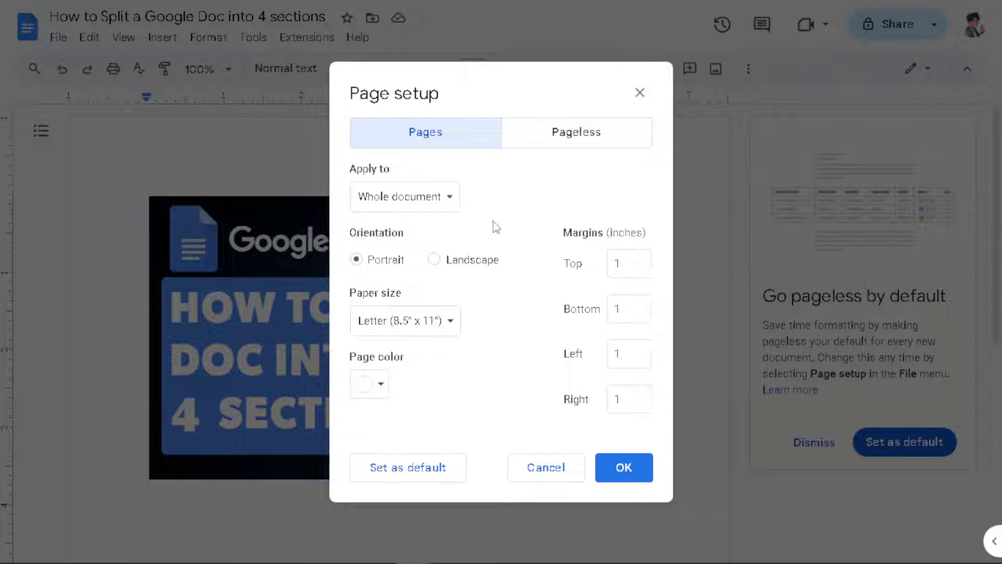
pyautogui.click(445, 264)
# - Set the top, bottom, left and right page margins to .25 inches and apply the page setup
pyautogui.click(629, 264)
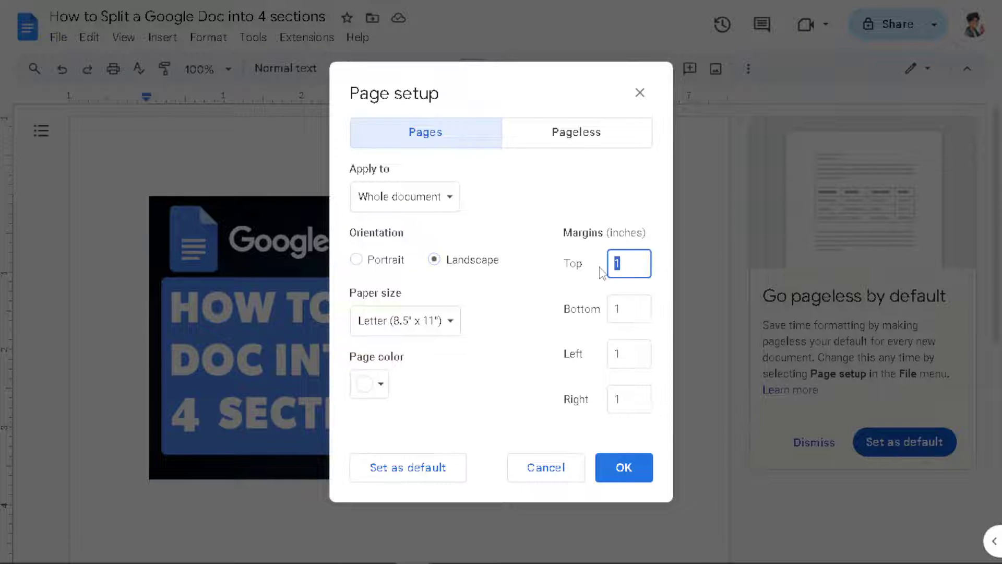
pyautogui.write('.')
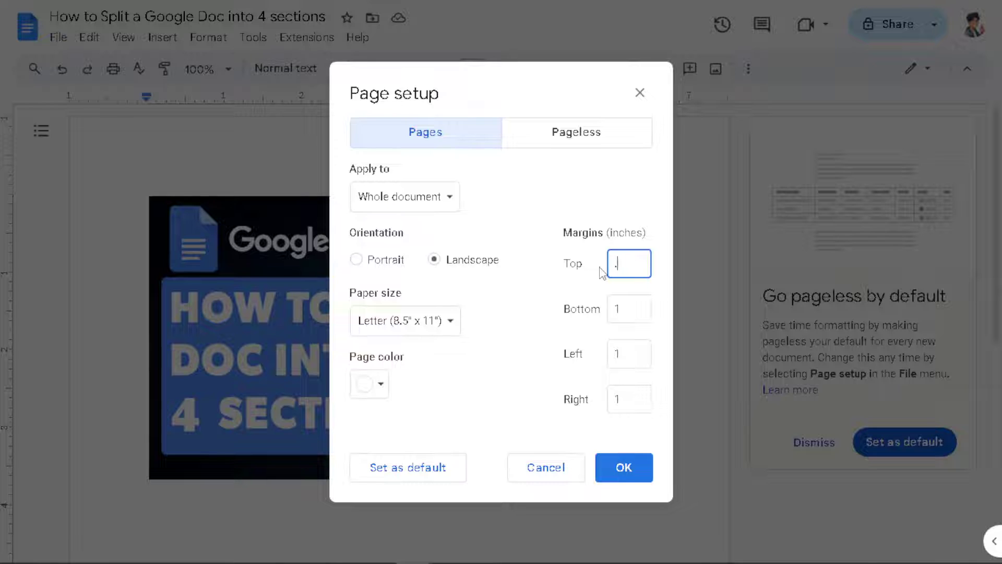
pyautogui.write('25')
pyautogui.press('Tab')
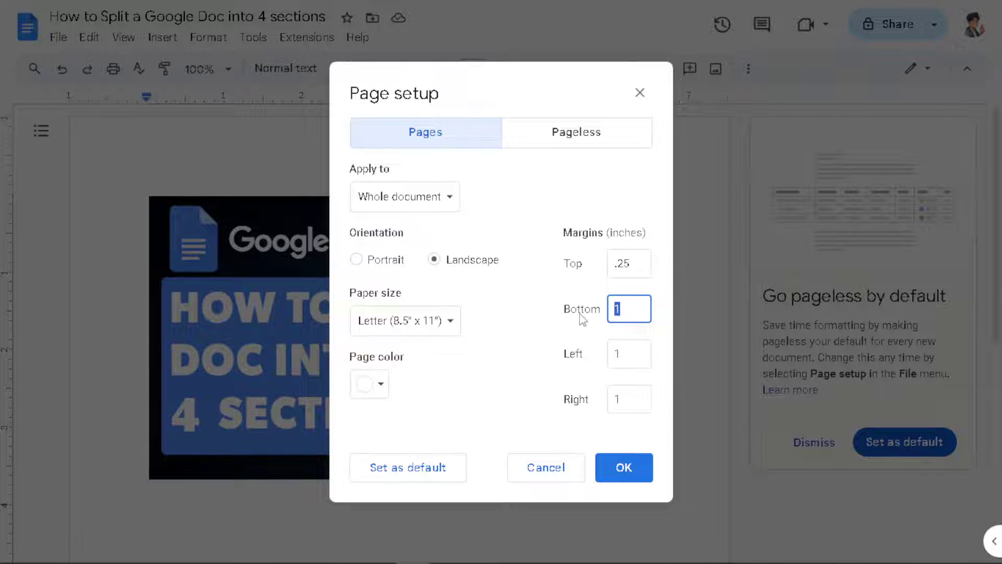
pyautogui.write('.25')
pyautogui.press('Tab')
pyautogui.write('.')
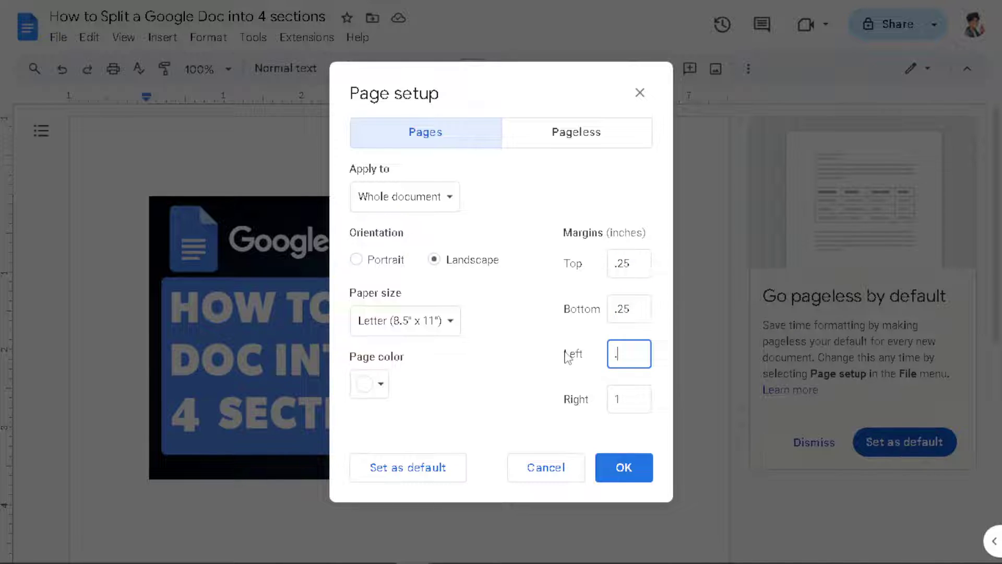
pyautogui.write('25')
pyautogui.press('Tab')
pyautogui.write('.25')
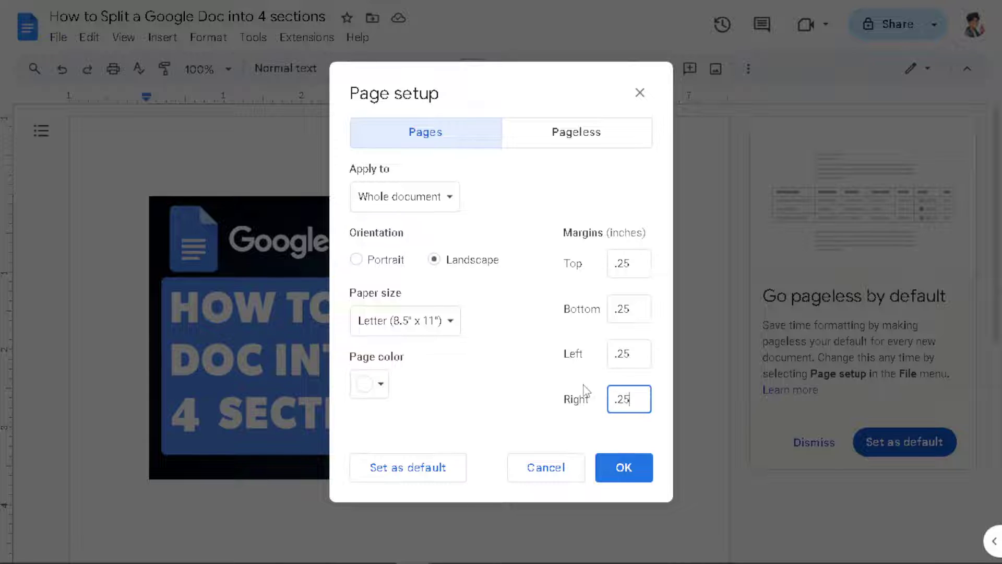
pyautogui.click(623, 468)
# - Delete the thumbnail image from the page
pyautogui.scroll(-5, 395, 341)
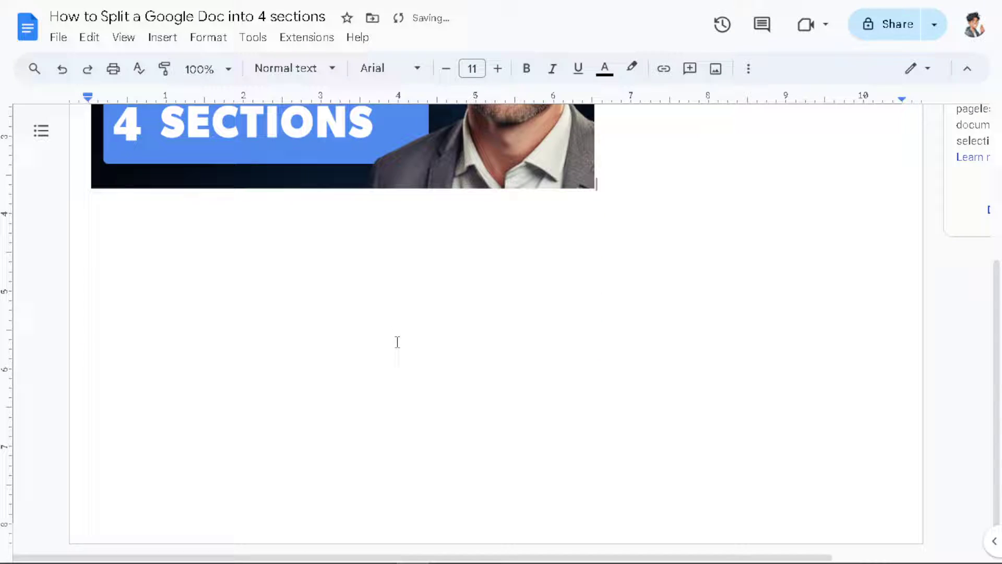
pyautogui.scroll(4, 358, 298)
pyautogui.click(362, 306)
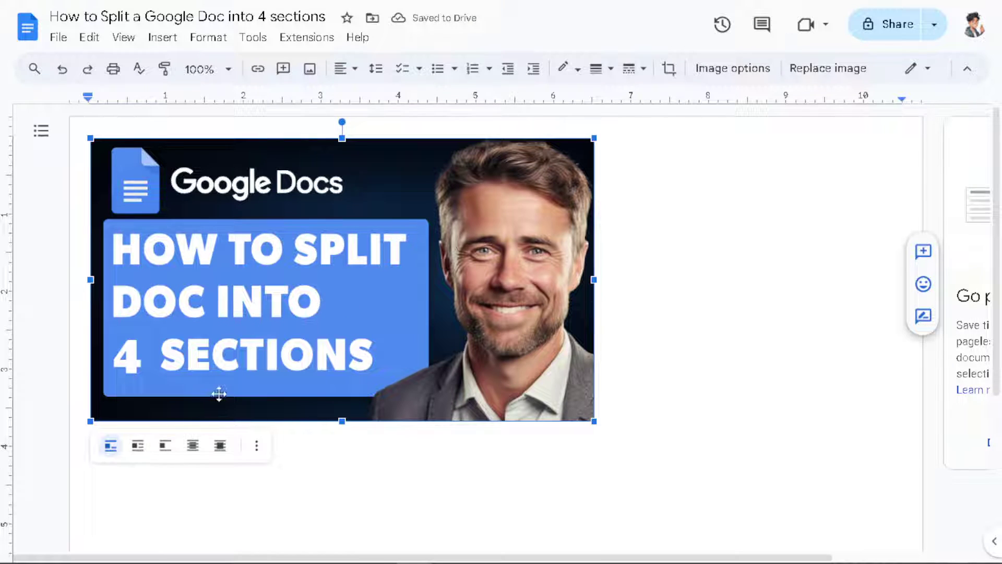
pyautogui.scroll(-5, 399, 390)
pyautogui.scroll(5, 398, 386)
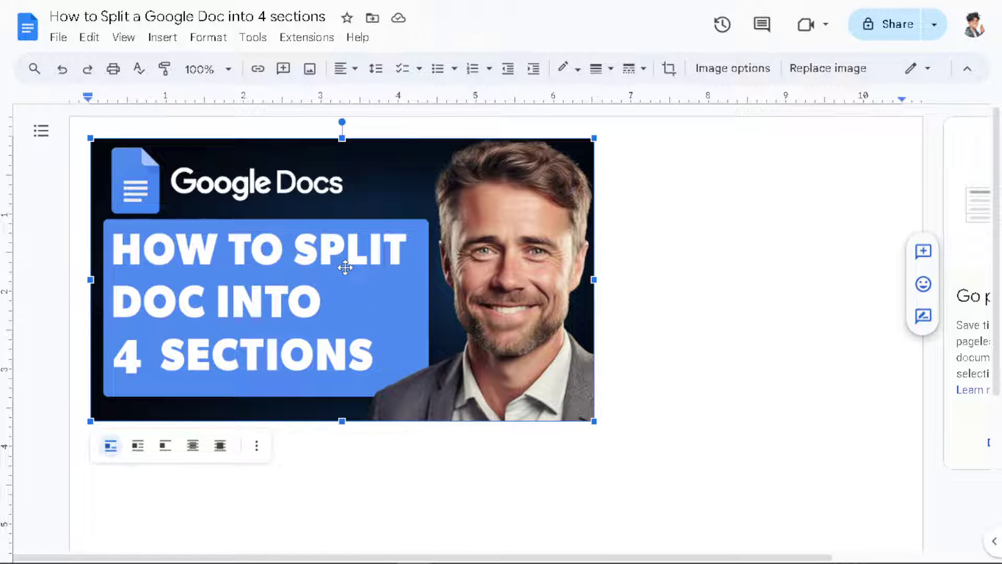
pyautogui.press('Delete')
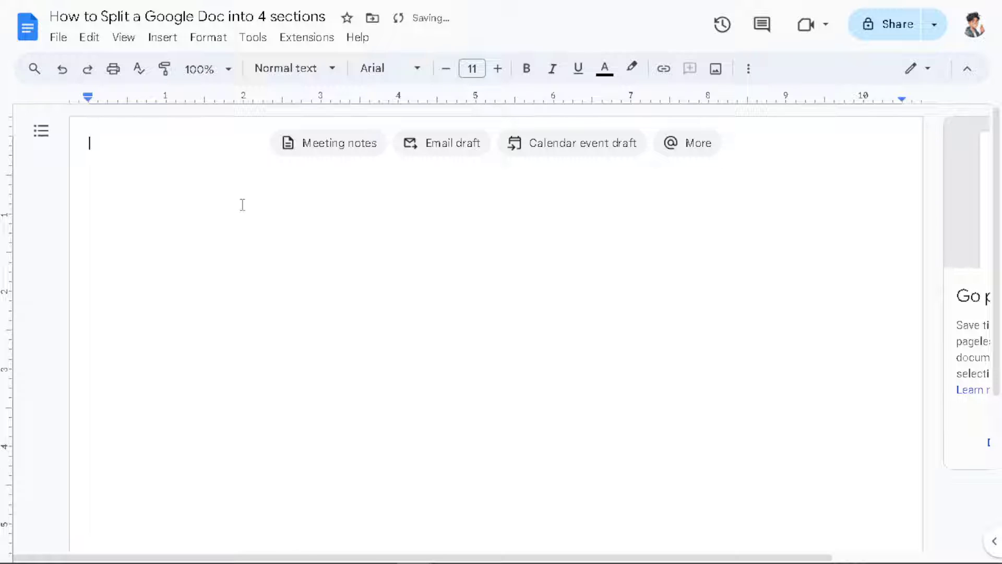
# - Review the orientation and margins in the page setup
pyautogui.click(58, 37)
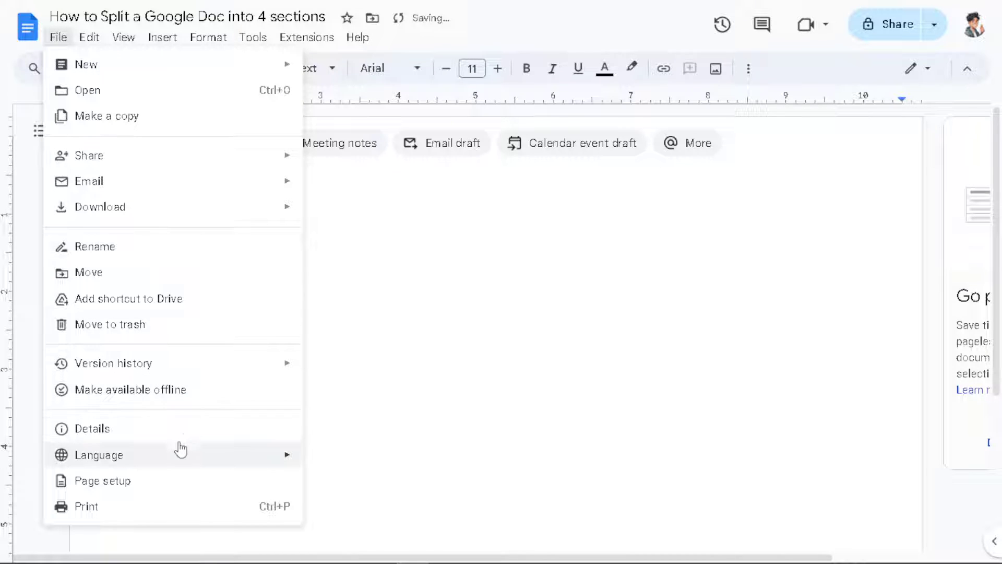
pyautogui.click(102, 480)
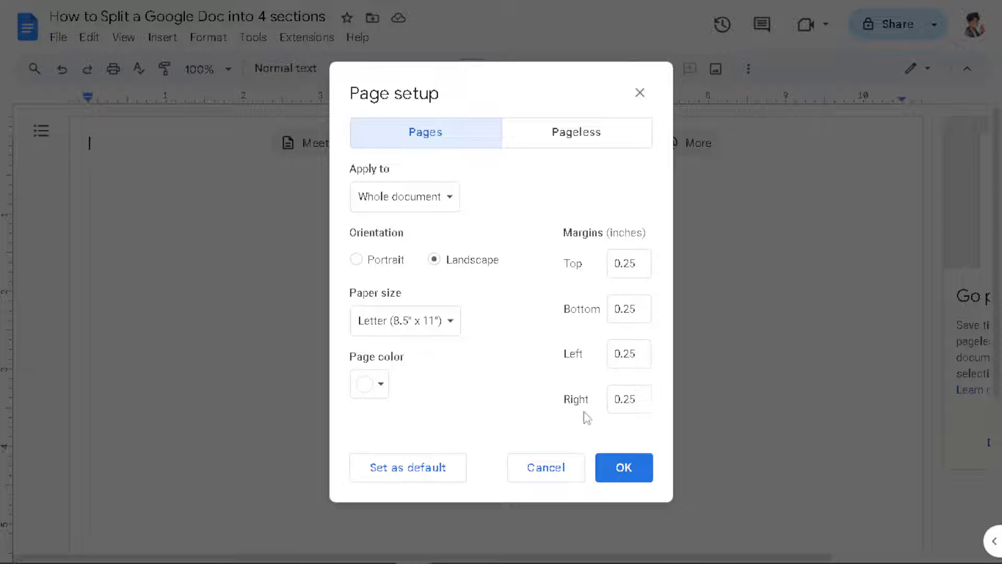
pyautogui.click(625, 468)
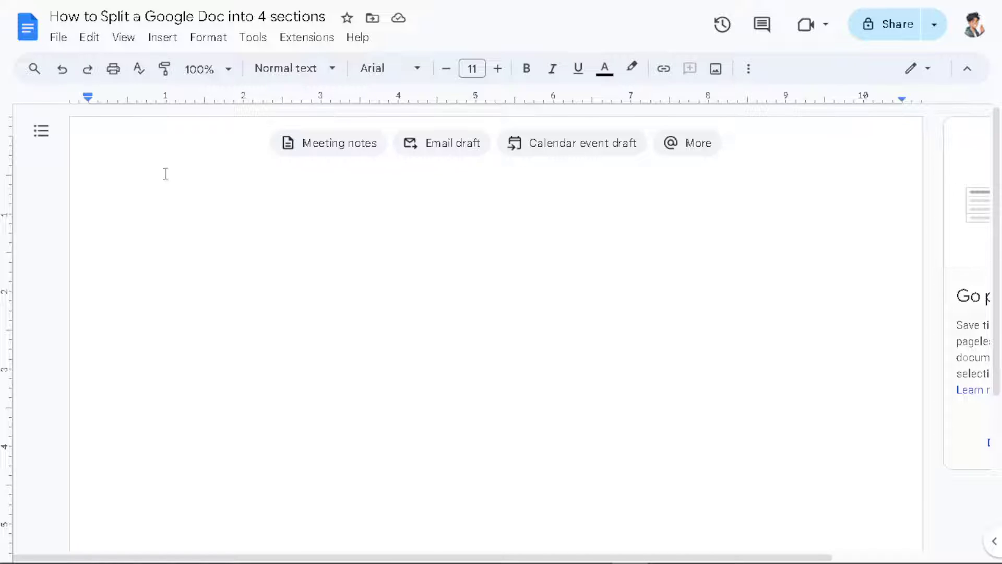
# - Insert a 2 x 2 table into the empty document
pyautogui.click(163, 39)
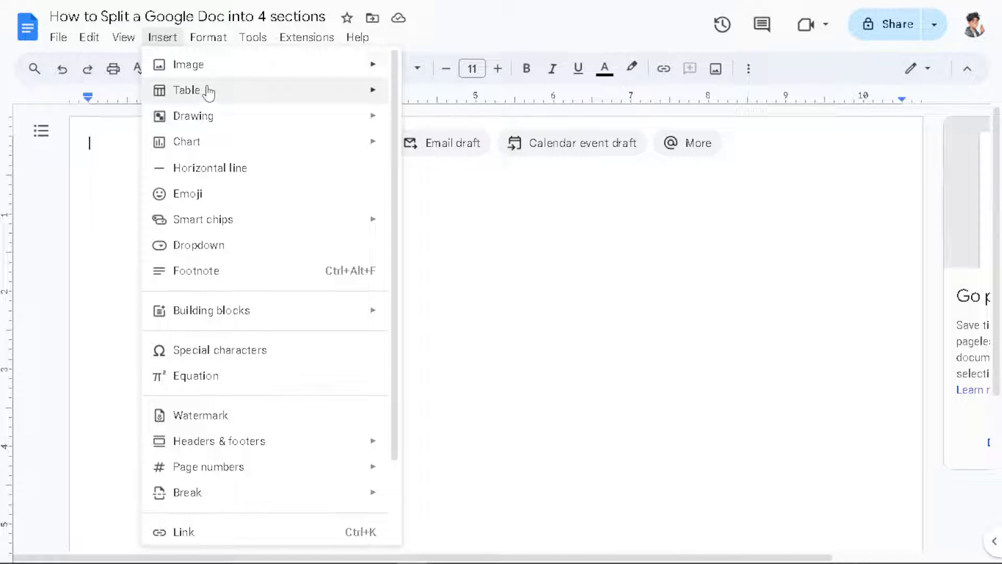
pyautogui.moveTo(209, 93)
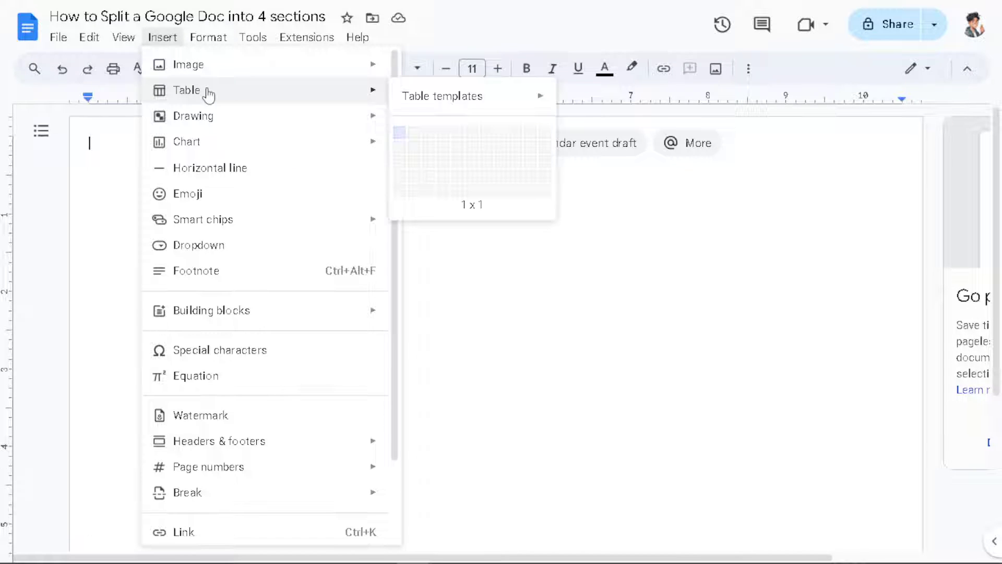
pyautogui.click(415, 152)
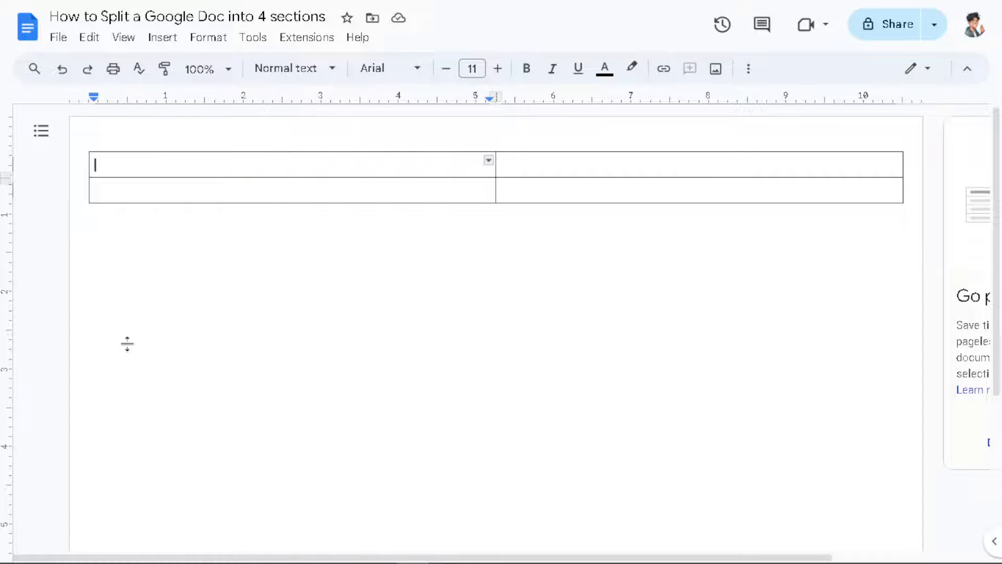
# - Paste the thumbnail image into the table's first cell and shrink it proportionally to about 3.4 inches wide
pyautogui.hotkey('ctrl', 'v')
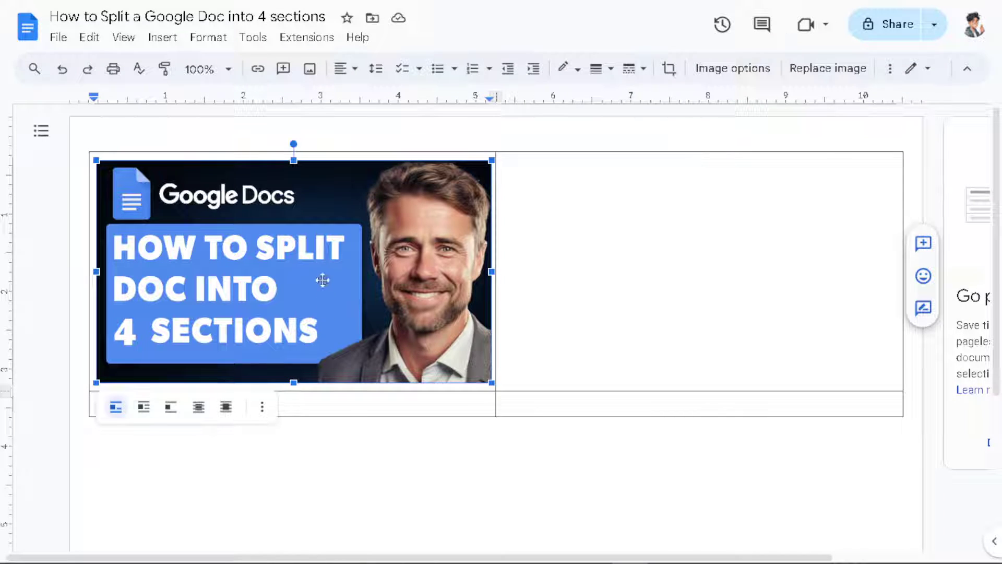
pyautogui.moveTo(492, 383); pyautogui.dragTo(362, 309)
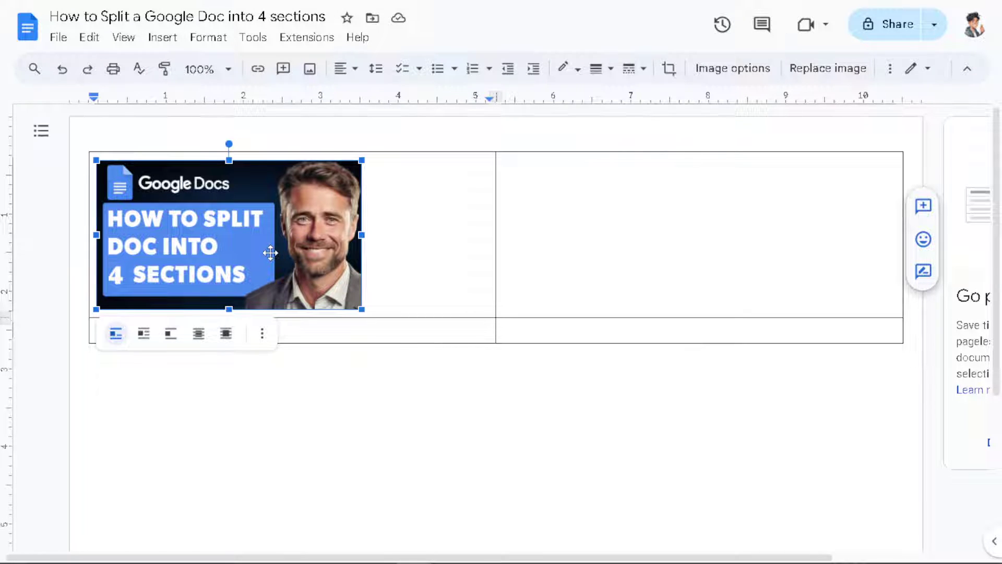
# - Paste the resized thumbnail image into the table's other three cells
pyautogui.click(321, 333)
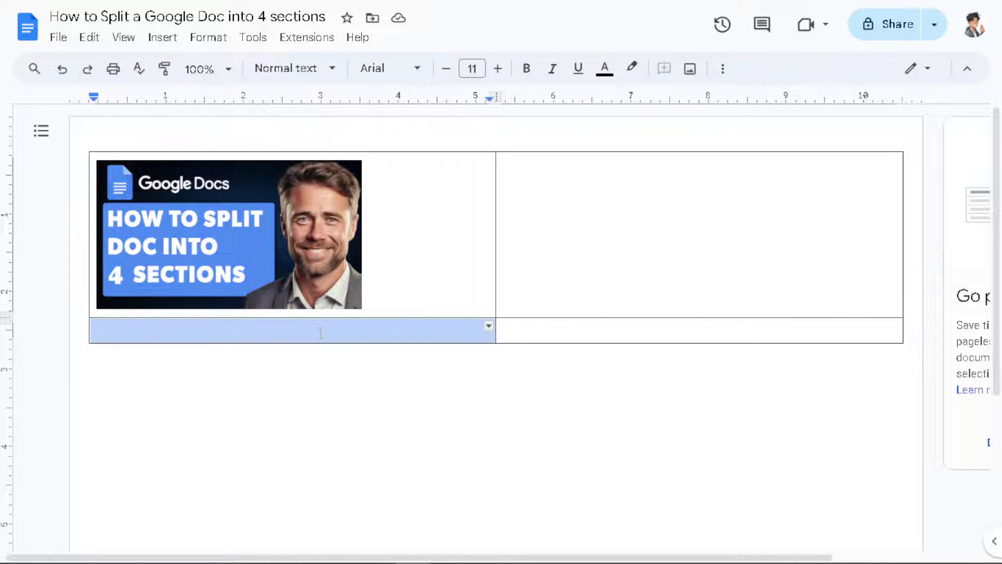
pyautogui.hotkey('ctrl', 'v')
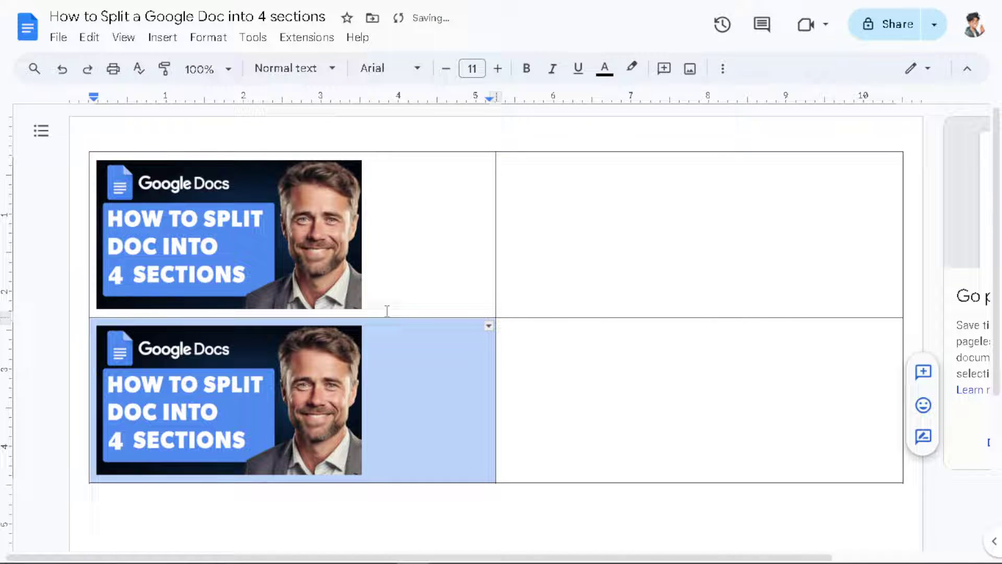
pyautogui.click(592, 203)
pyautogui.hotkey('ctrl', 'v')
pyautogui.click(582, 428)
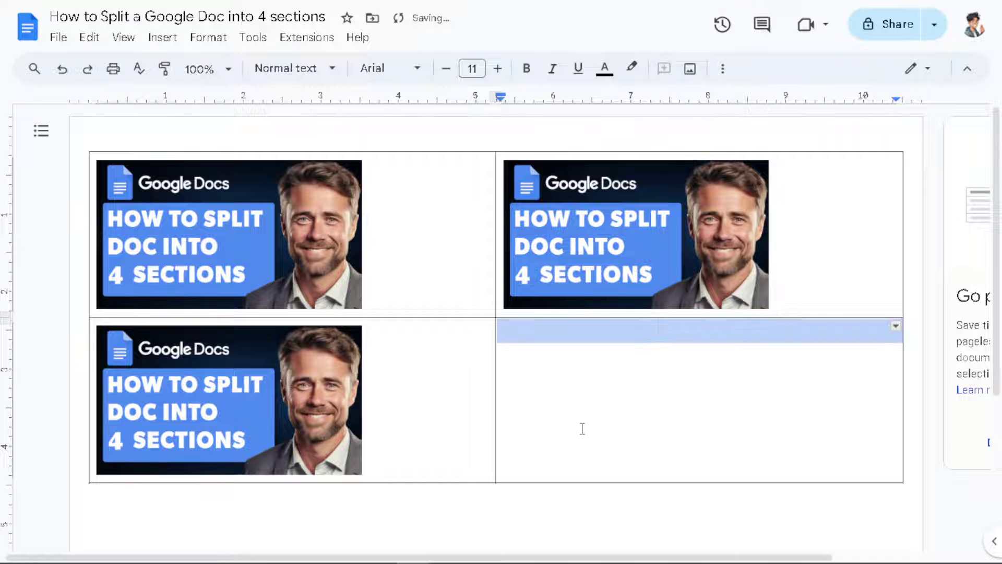
pyautogui.hotkey('ctrl', 'v')
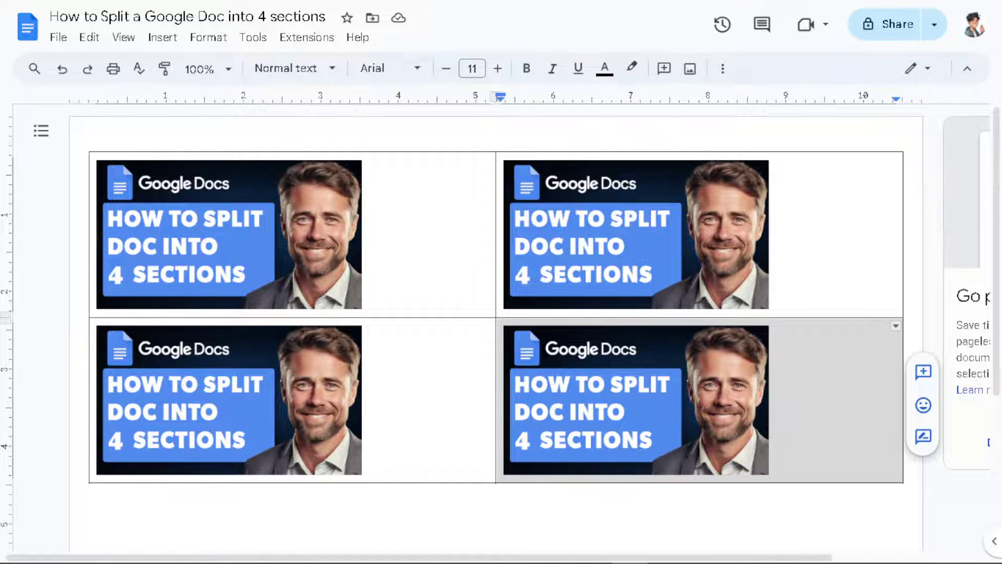
# - Open the table's properties and set the table border color to light blue
pyautogui.rightClick(437, 222)
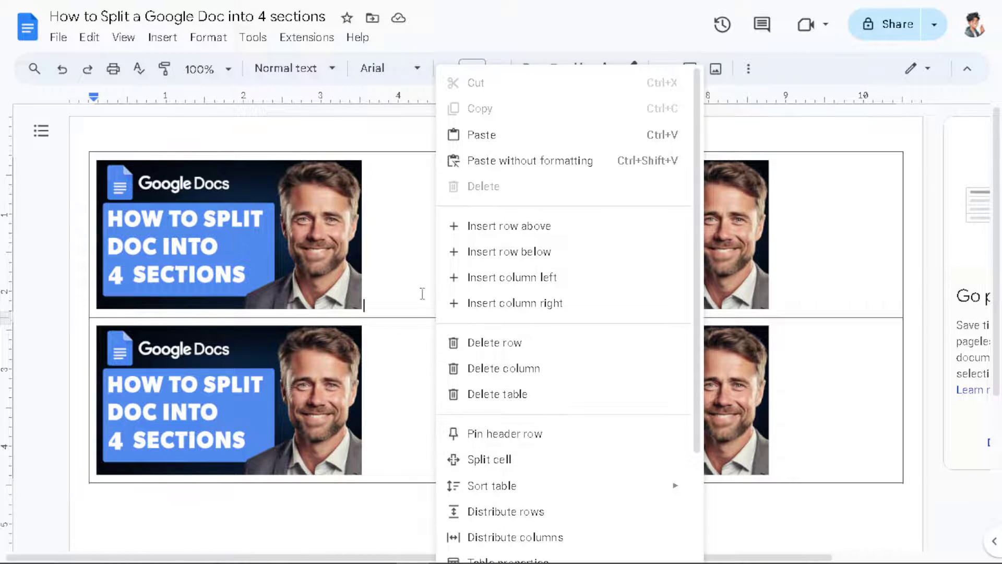
pyautogui.scroll(-2, 469, 439)
pyautogui.click(522, 489)
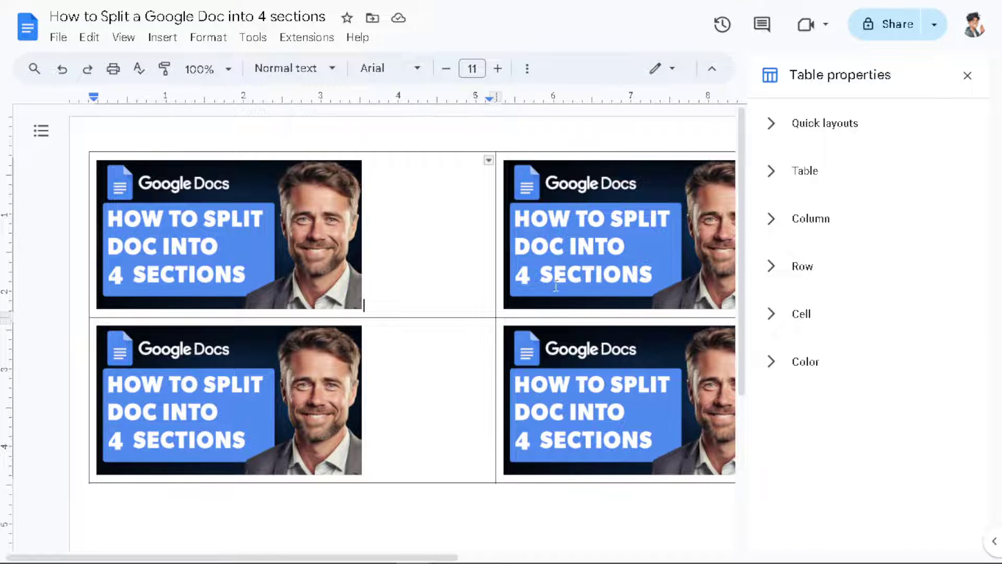
pyautogui.click(817, 165)
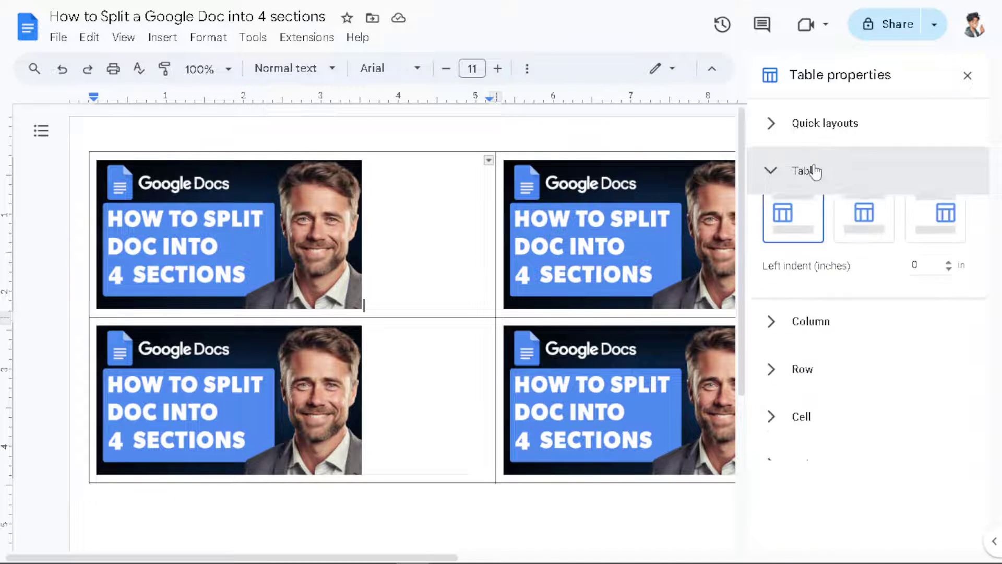
pyautogui.scroll(-2, 838, 319)
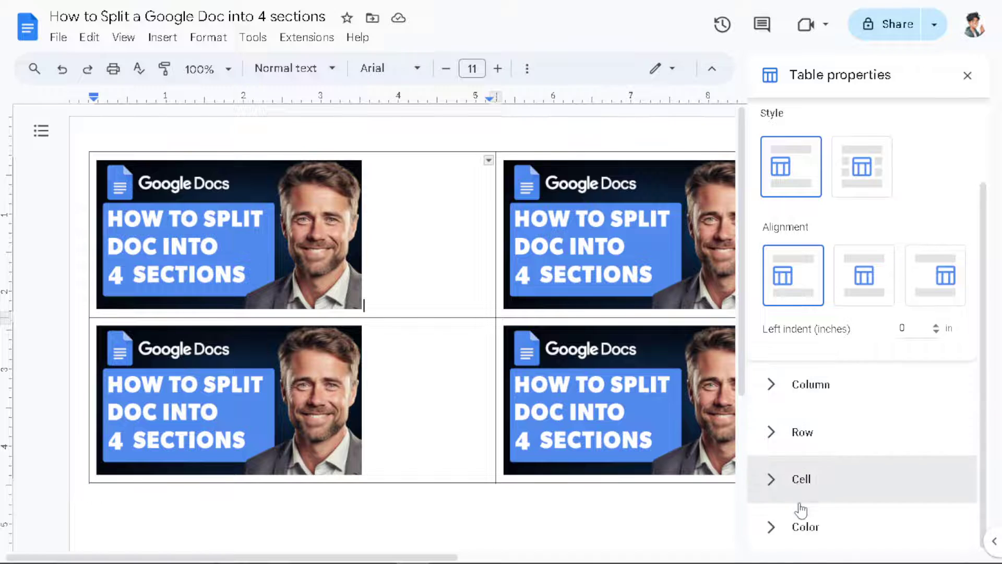
pyautogui.click(801, 527)
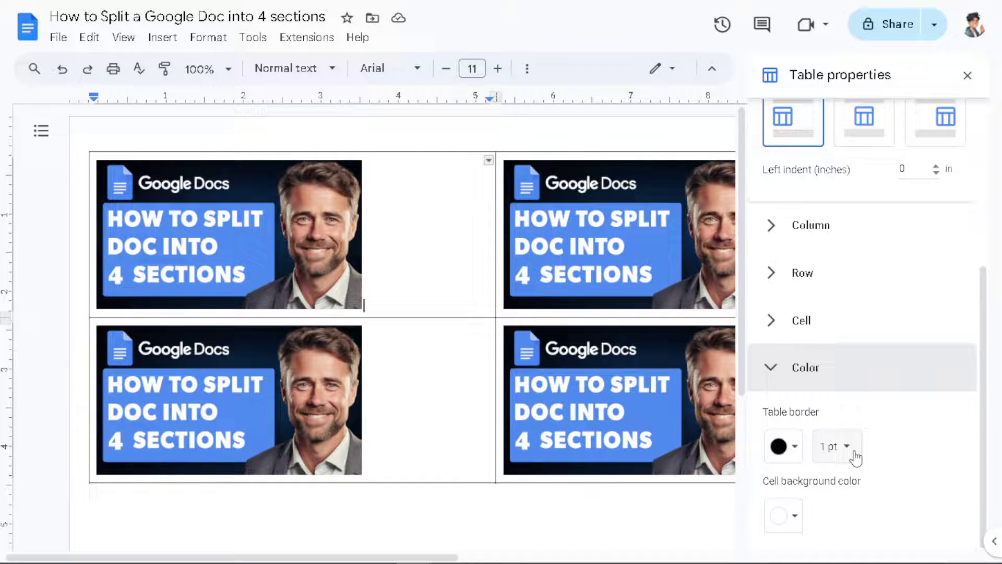
pyautogui.click(792, 448)
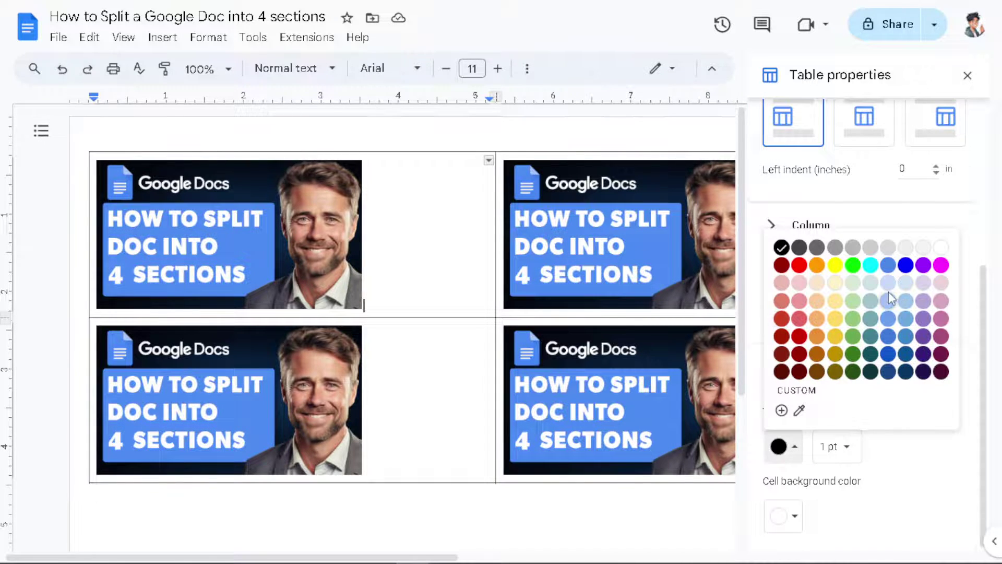
pyautogui.click(888, 313)
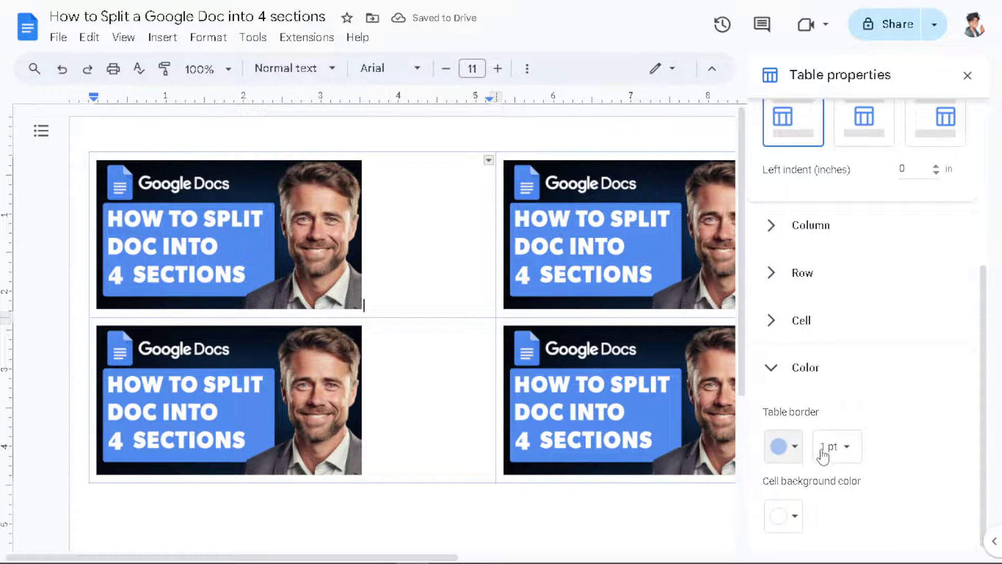
# - Darken the table border to a medium cornflower blue and set its width to 3 pt
pyautogui.click(795, 449)
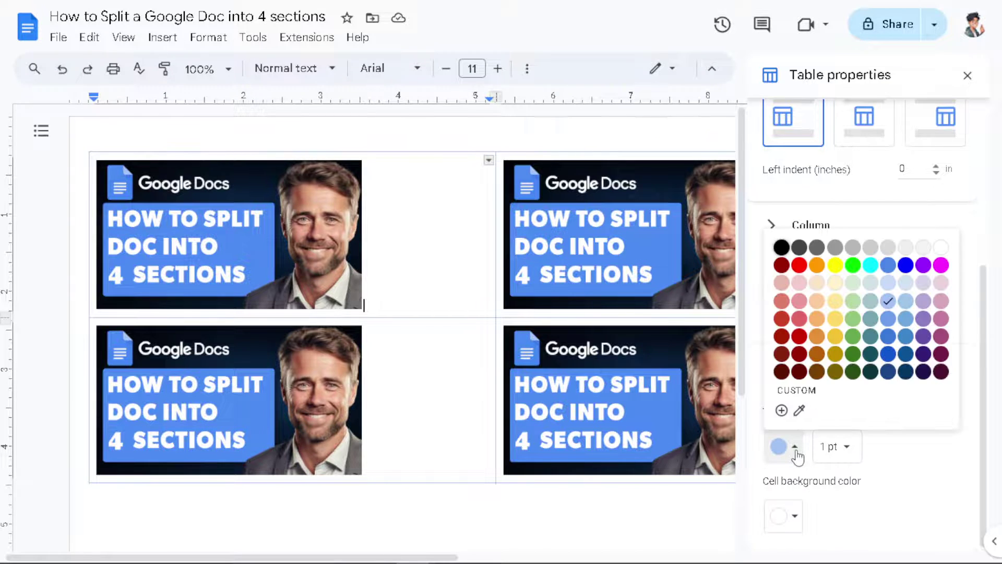
pyautogui.click(888, 318)
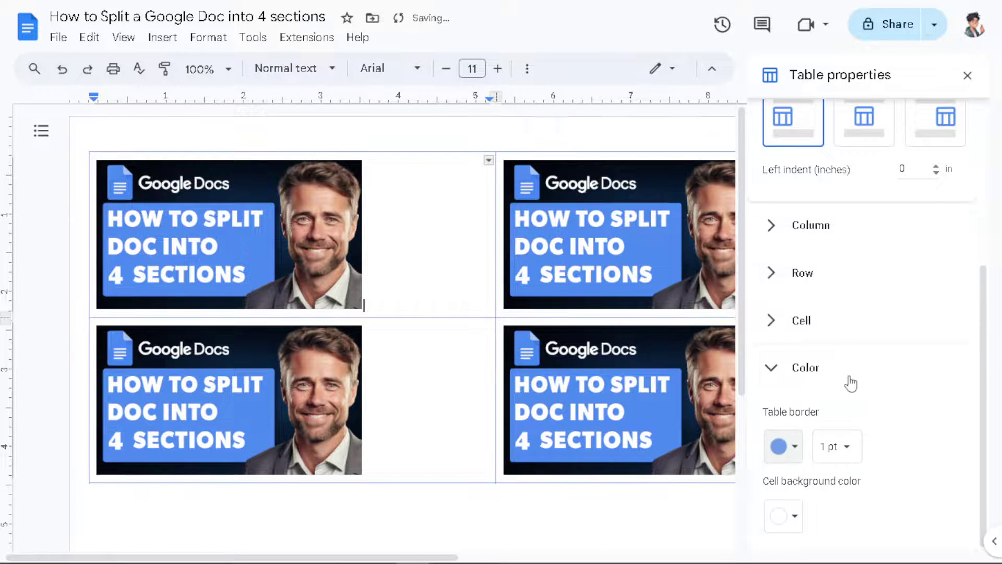
pyautogui.click(857, 458)
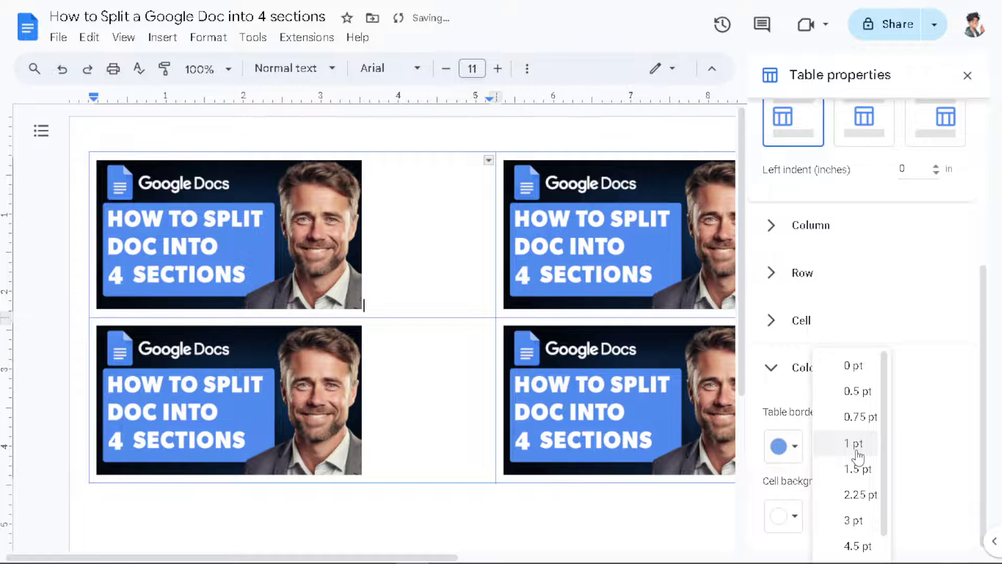
pyautogui.scroll(-1, 853, 517)
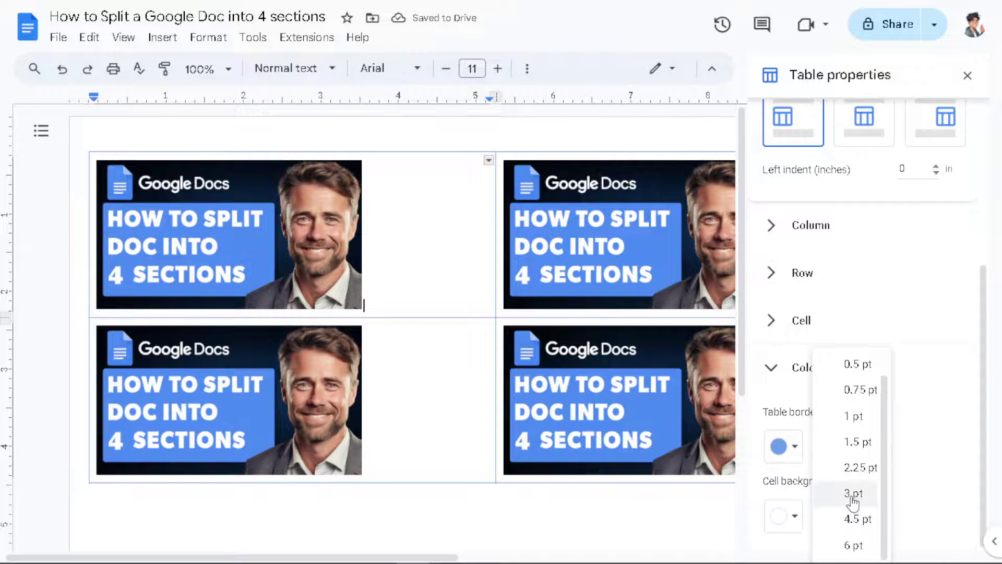
pyautogui.click(853, 497)
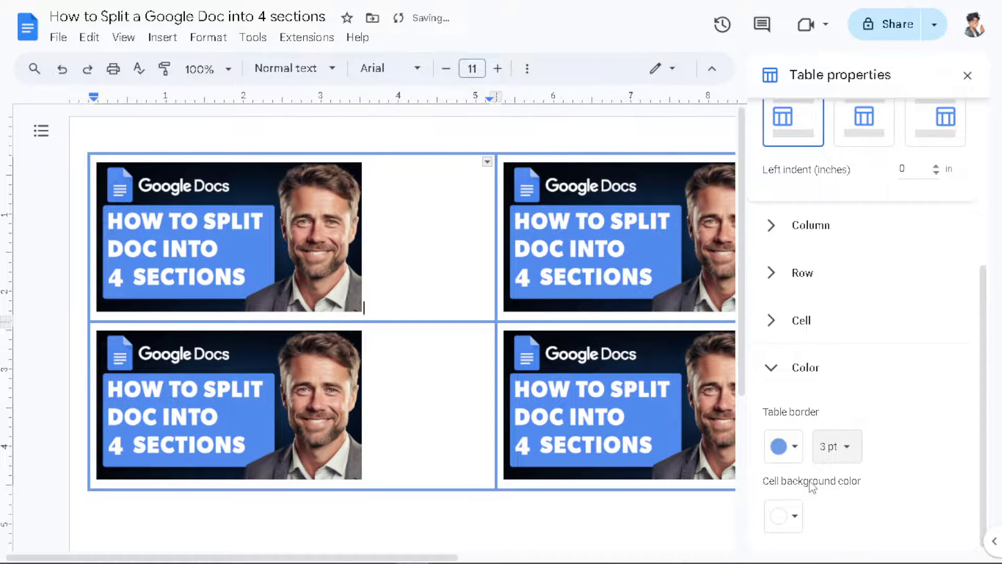
# - Set the background of the table's upper-left cell to yellow and of the lower-left cell to bright green
pyautogui.click(794, 517)
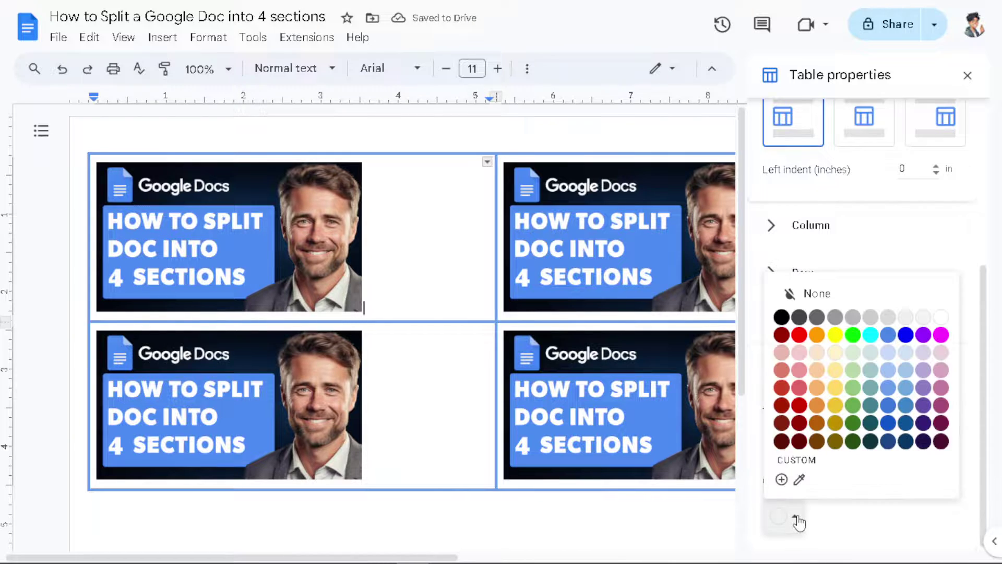
pyautogui.click(835, 334)
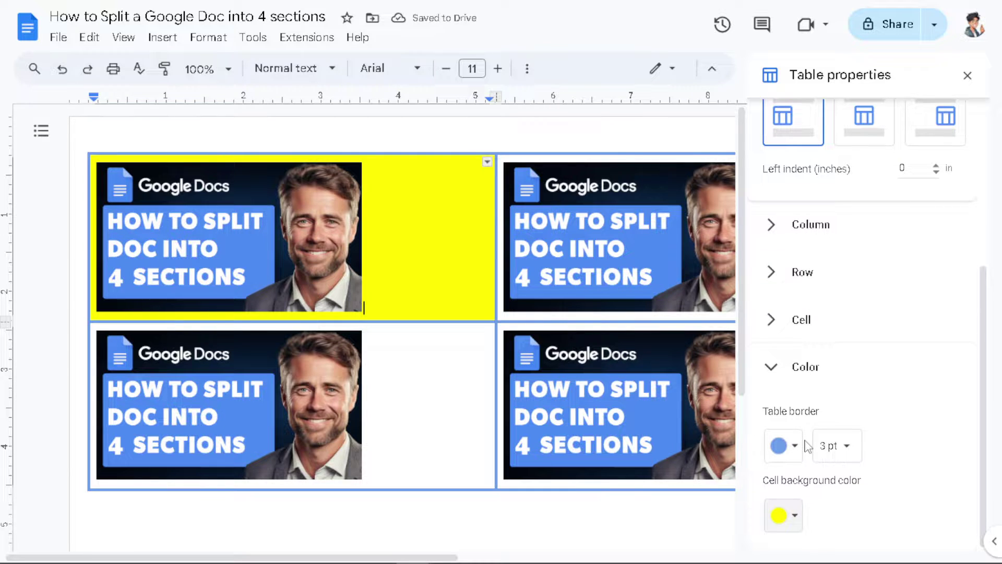
pyautogui.click(441, 387)
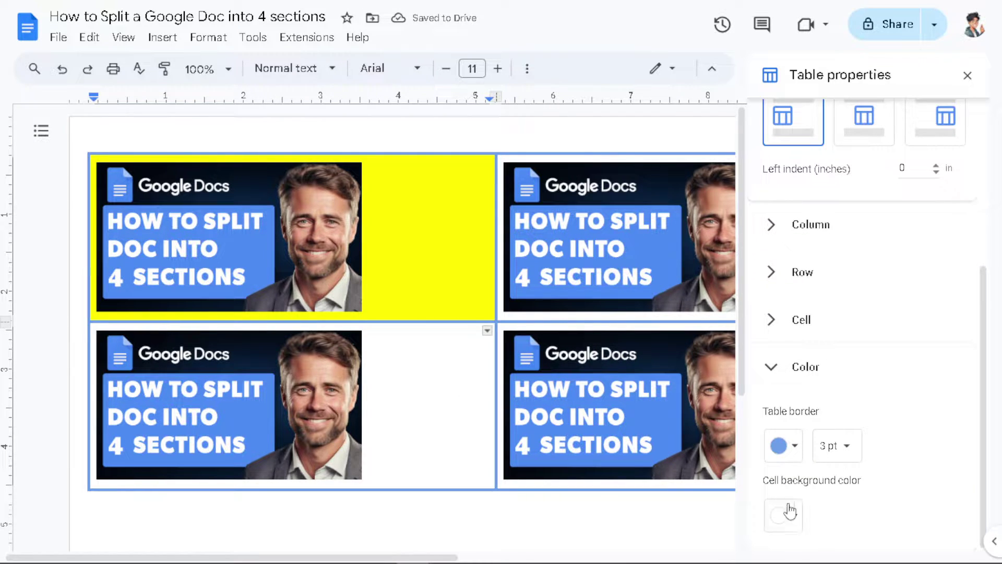
pyautogui.click(796, 519)
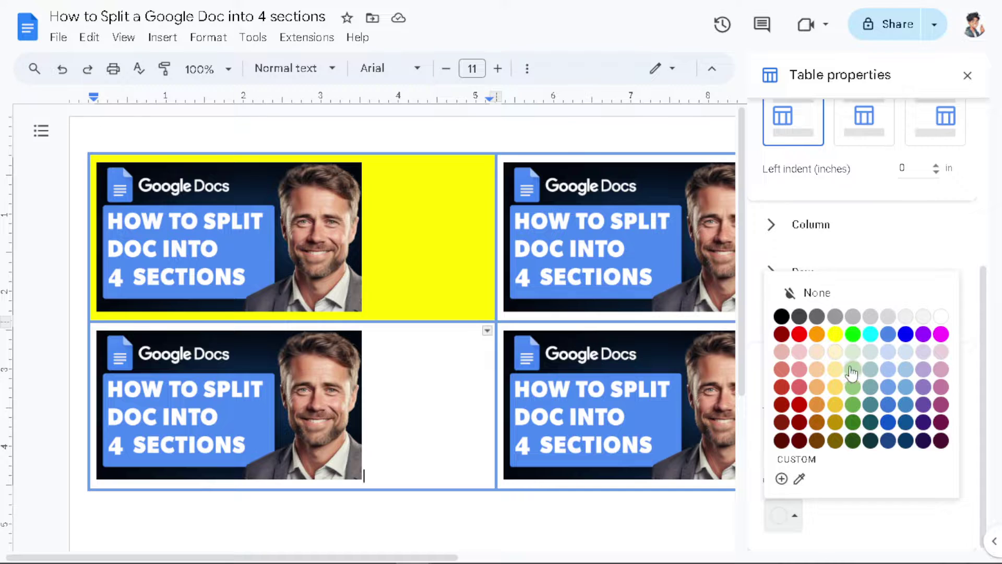
pyautogui.click(852, 336)
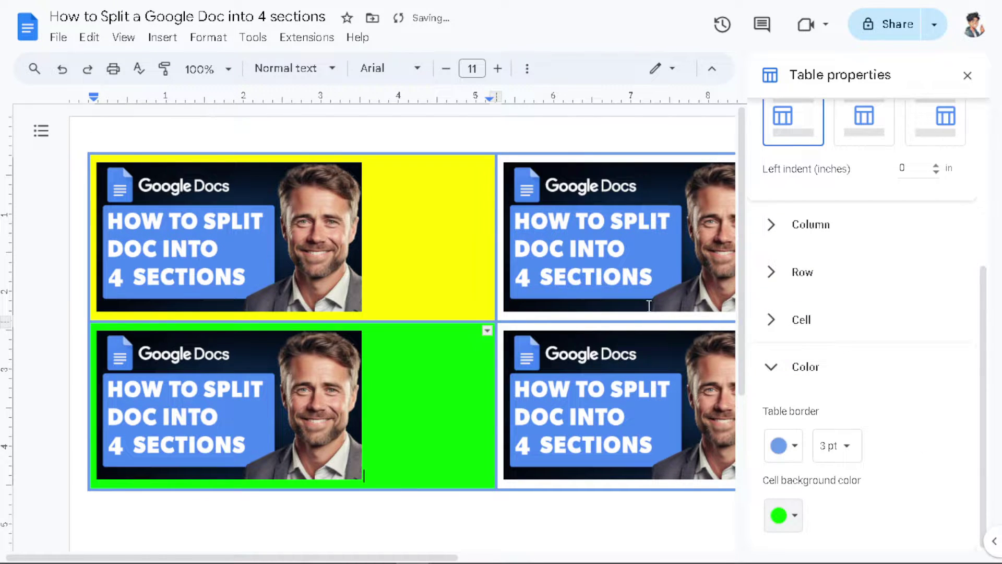
# - Change the table border color to light pink
pyautogui.click(611, 161)
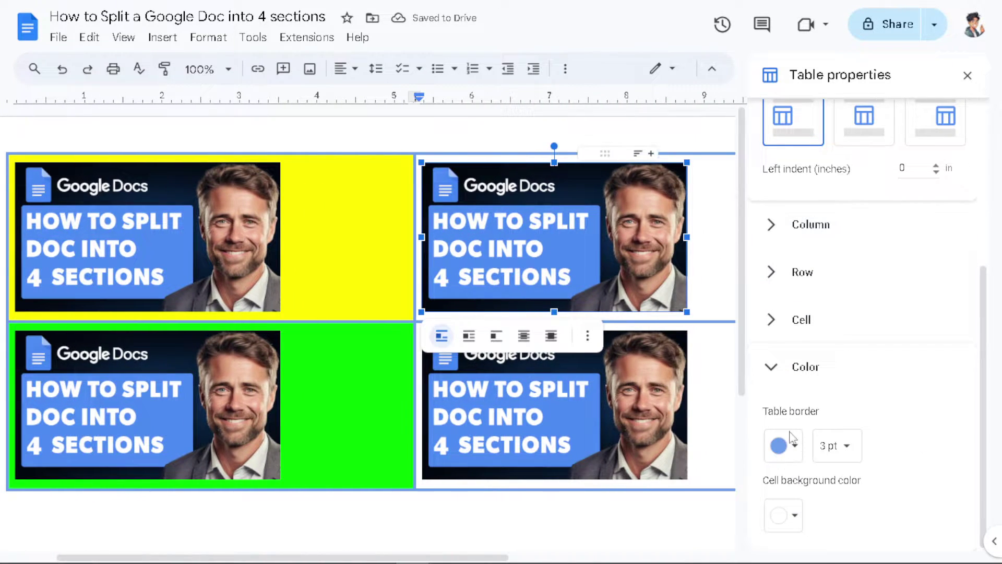
pyautogui.click(793, 458)
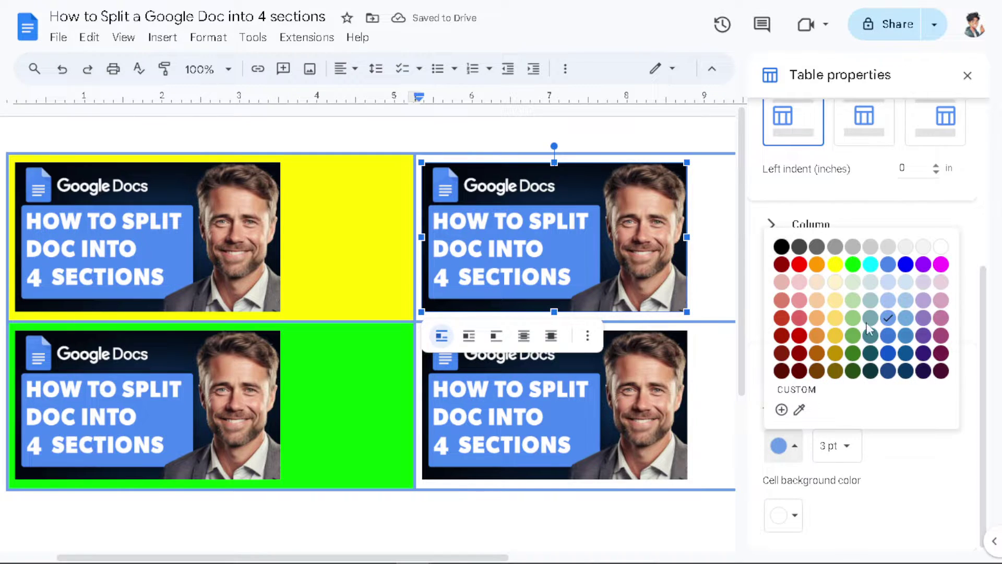
pyautogui.click(940, 284)
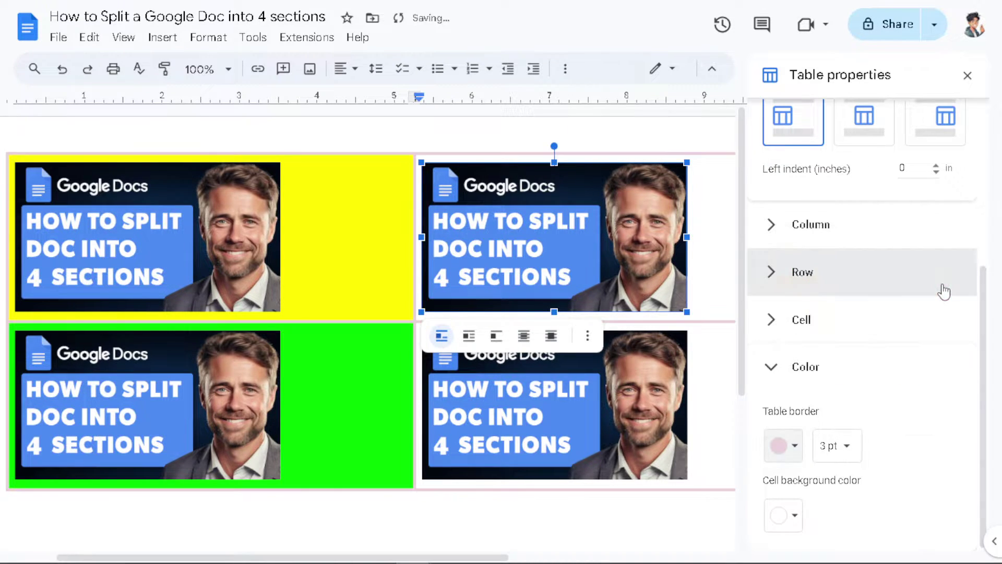
# - Set the table border color back to a medium blue shade, keeping the 3 pt width
pyautogui.click(840, 448)
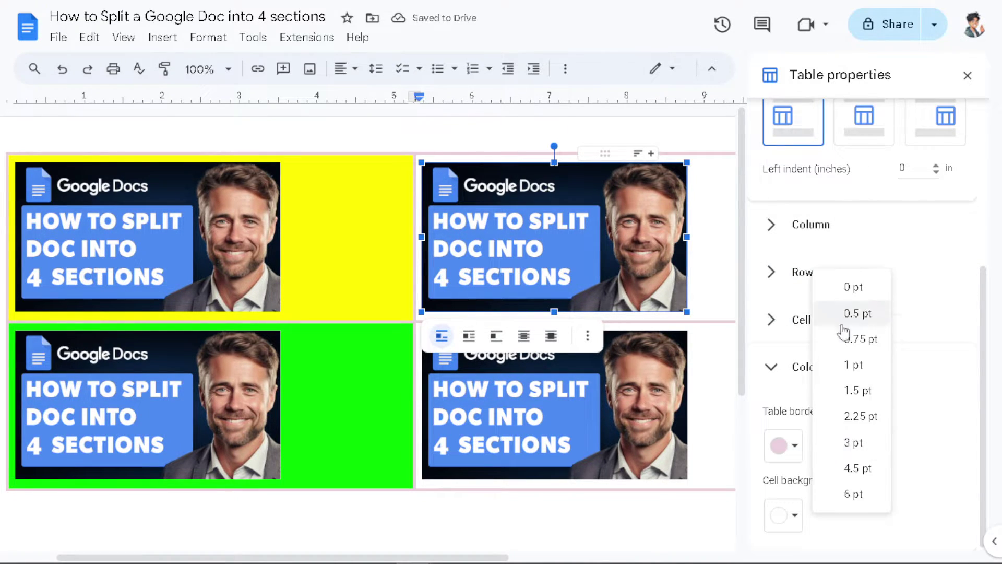
pyautogui.click(793, 447)
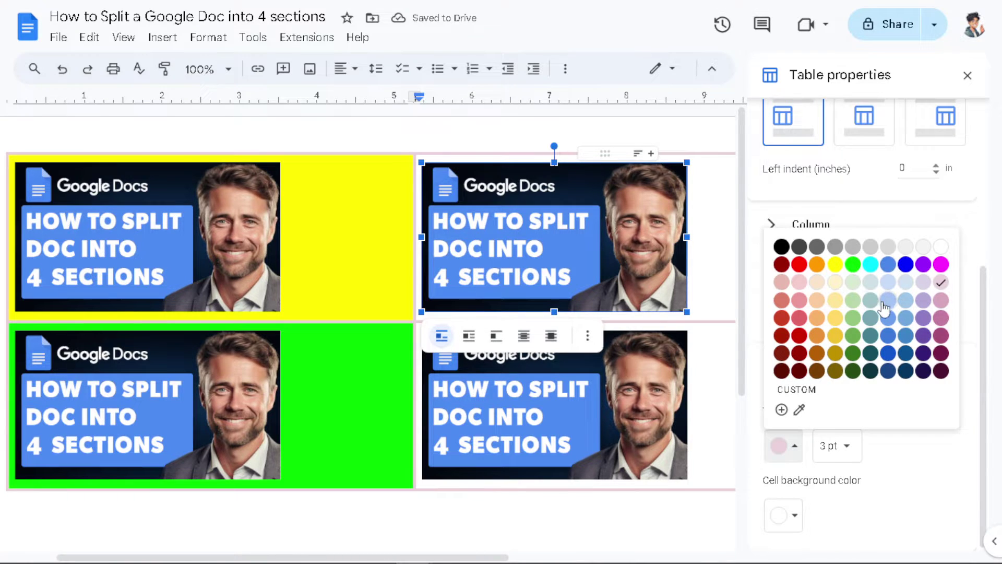
pyautogui.click(905, 317)
pyautogui.click(666, 335)
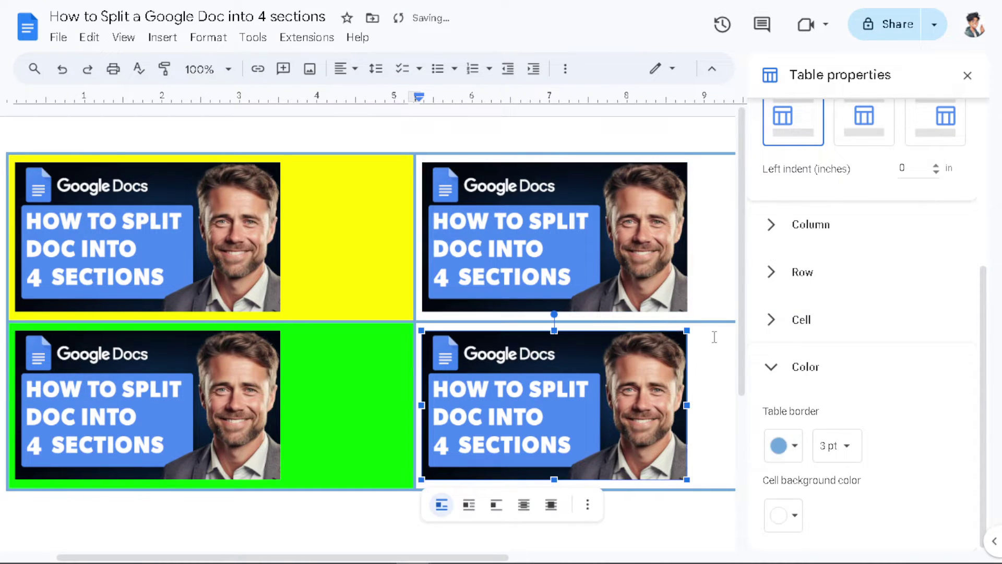
pyautogui.click(714, 337)
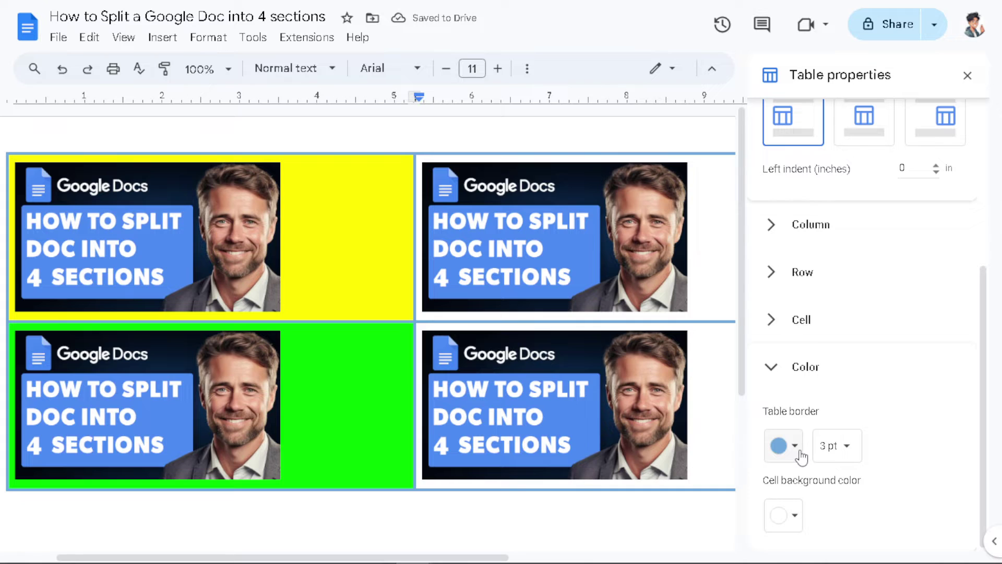
pyautogui.scroll(-3, 422, 452)
pyautogui.scroll(3, 423, 452)
pyautogui.click(406, 130)
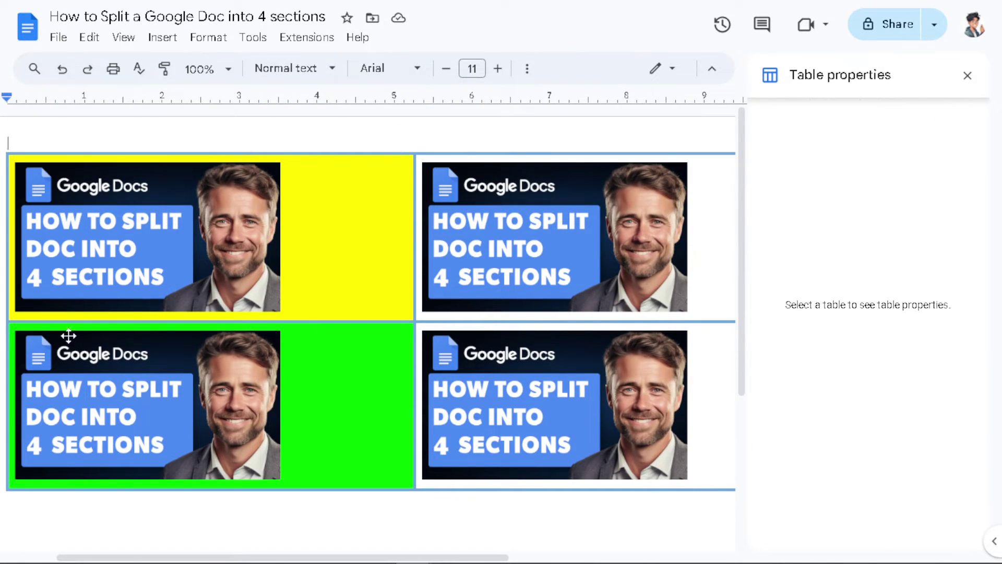